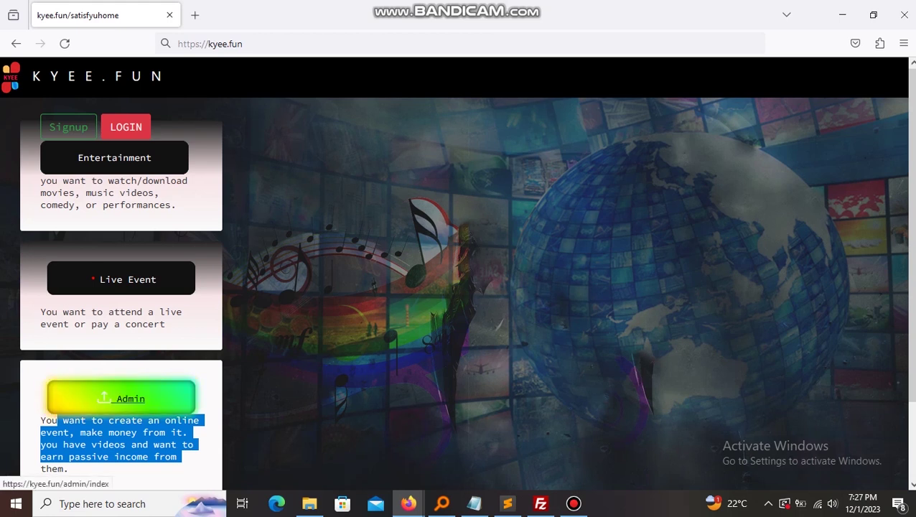
- Focus the admin Username field, then follow the 'here' link toward admin sign-up
click(402, 231)
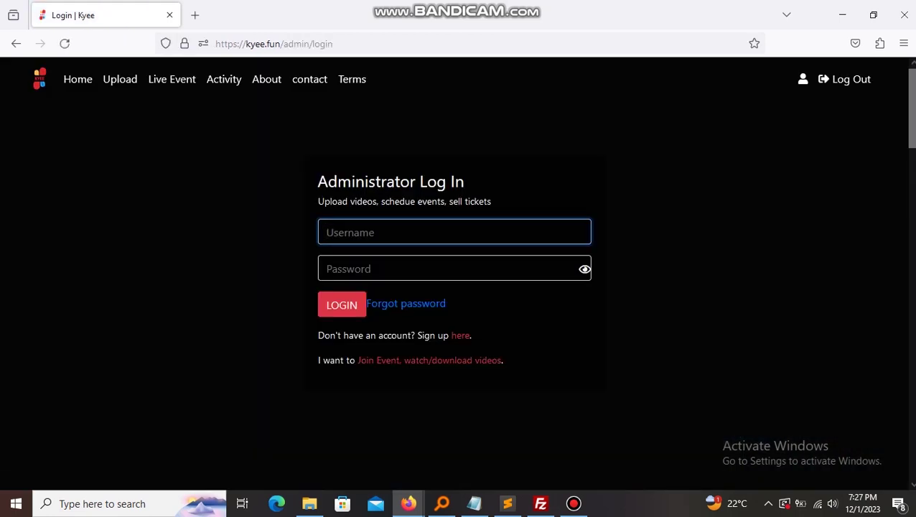
click(460, 335)
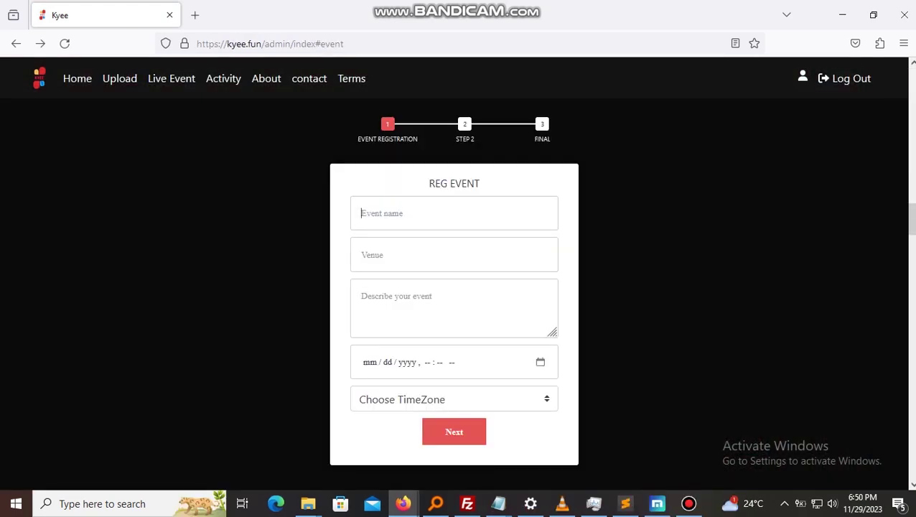
- Enter 'Sample' as the event name and 'Kampala' as the venue
text(Sample)
key(Tab)
text(kam)
key(BackSpace)
key(BackSpace)
key(BackSpace)
text(Kampala)
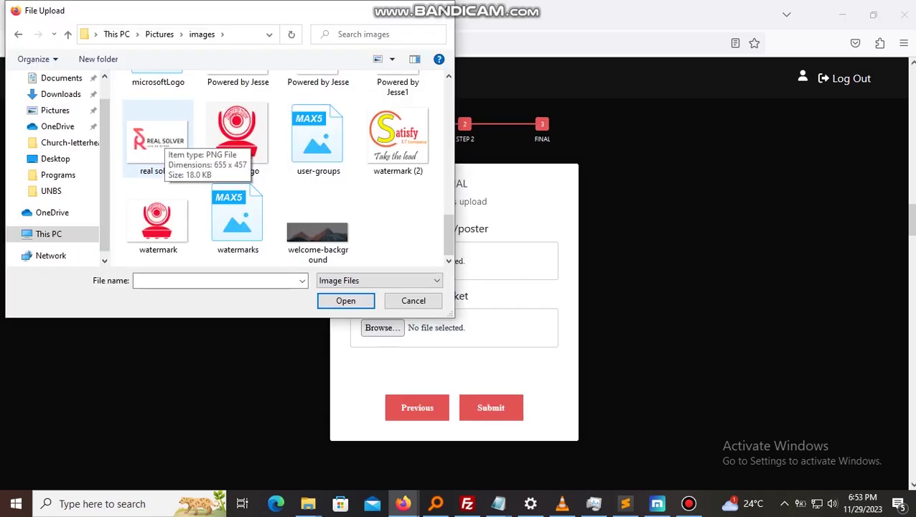
- Choose real solver.png as the event poster and welcome-background as the ticket image
double_click(158, 136)
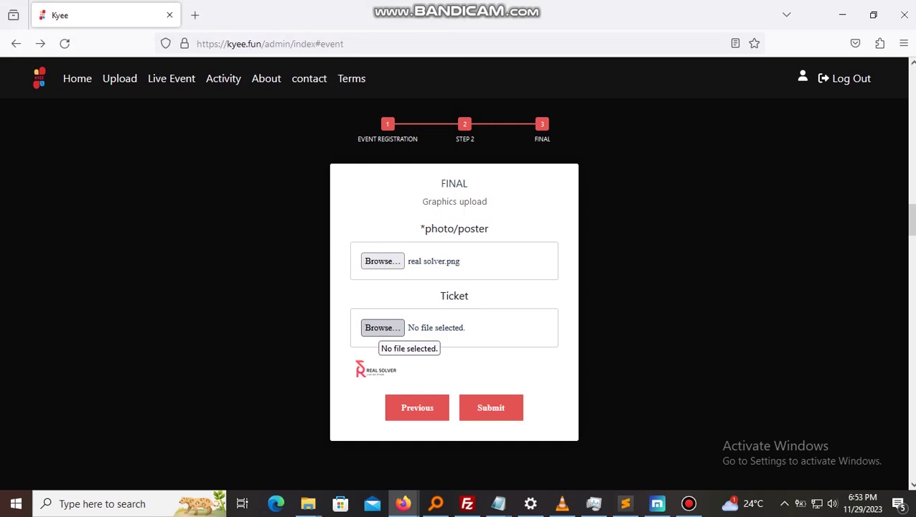
click(383, 328)
double_click(317, 230)
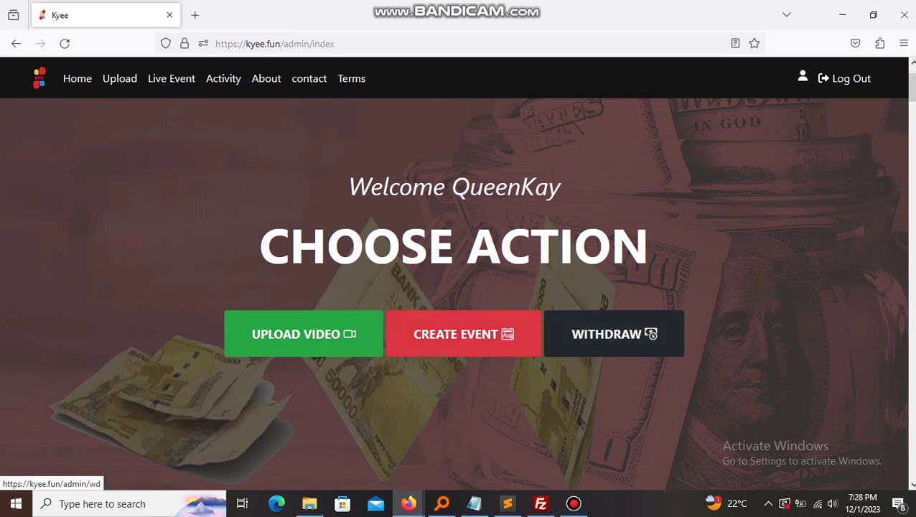
- Go to the Activity table and copy the Sample event's broadcast link
click(463, 334)
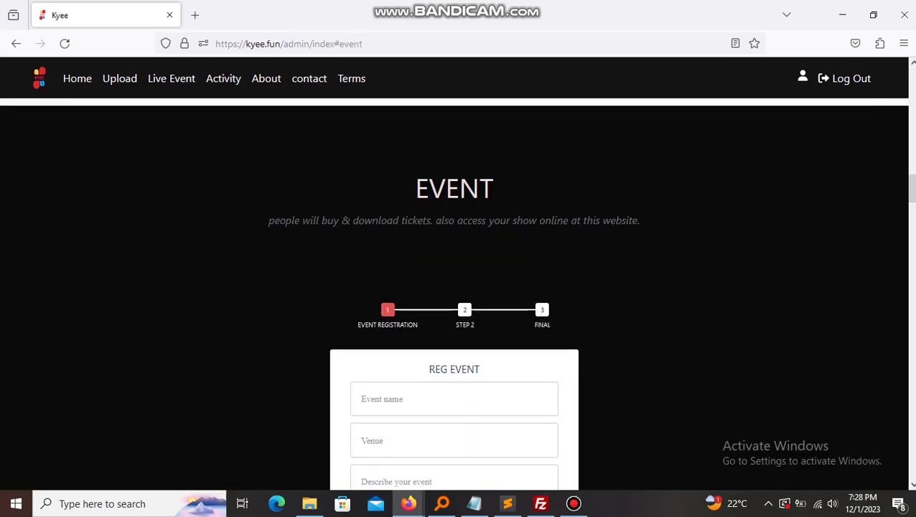
scroll(458, 287, down, 10)
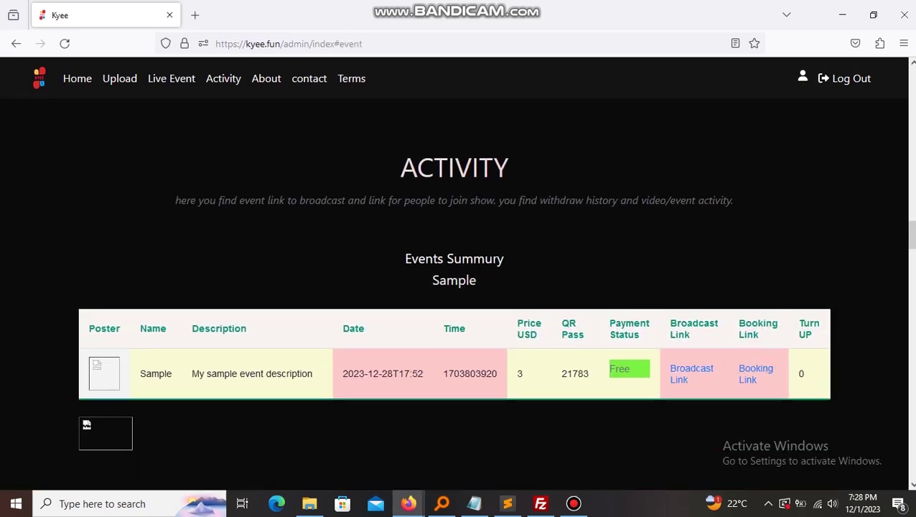
drag(205, 373, 496, 374)
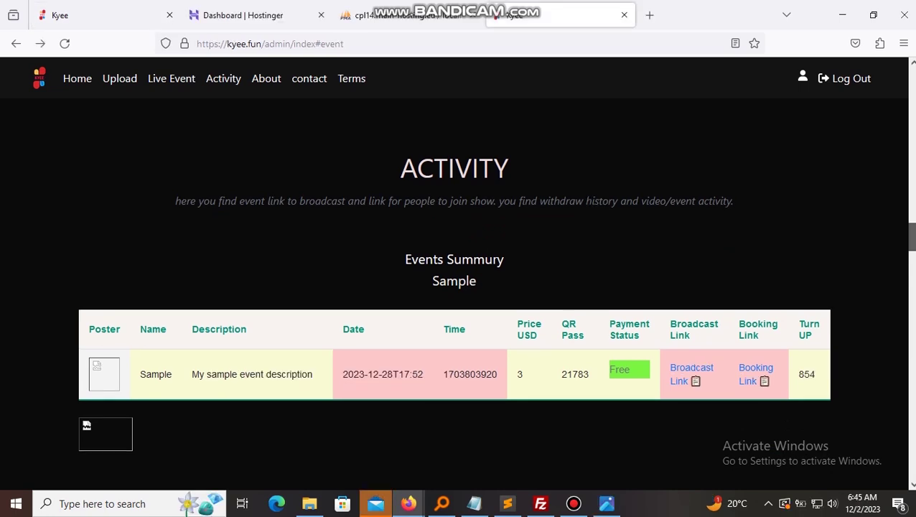
scroll(453, 307, up, 1)
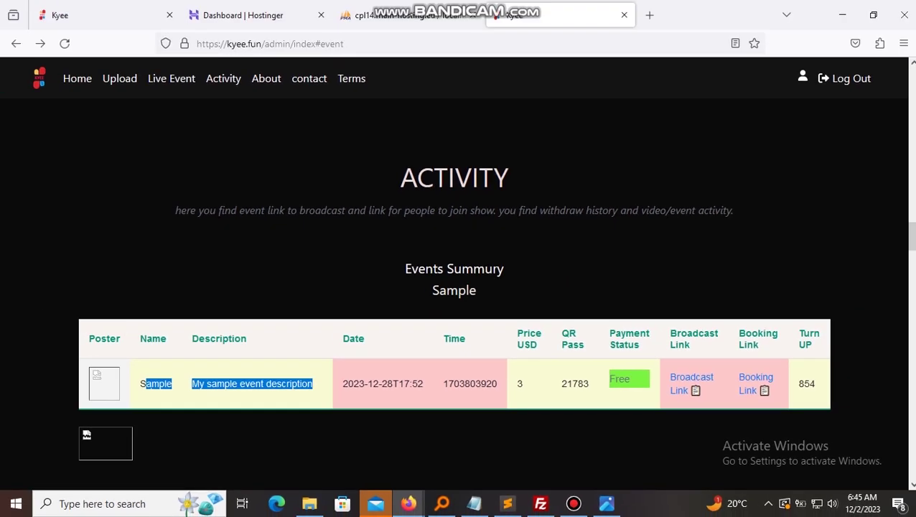
click(316, 386)
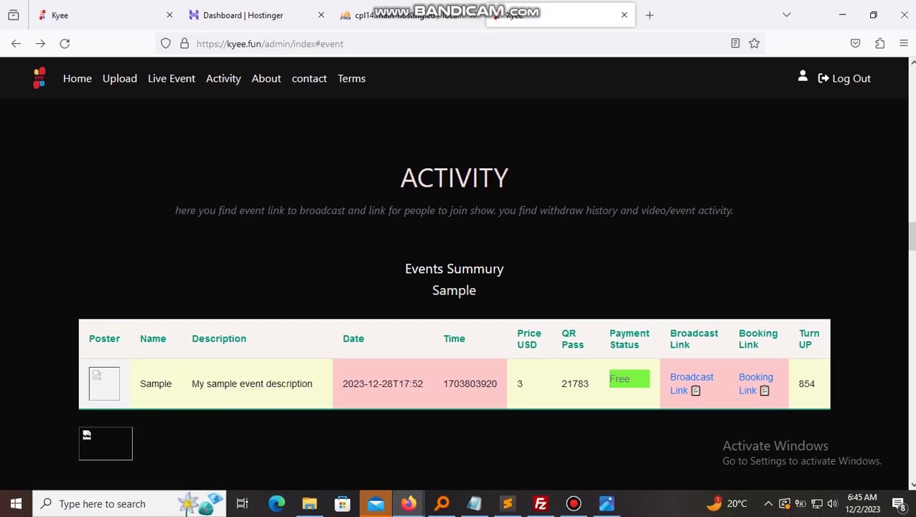
click(696, 390)
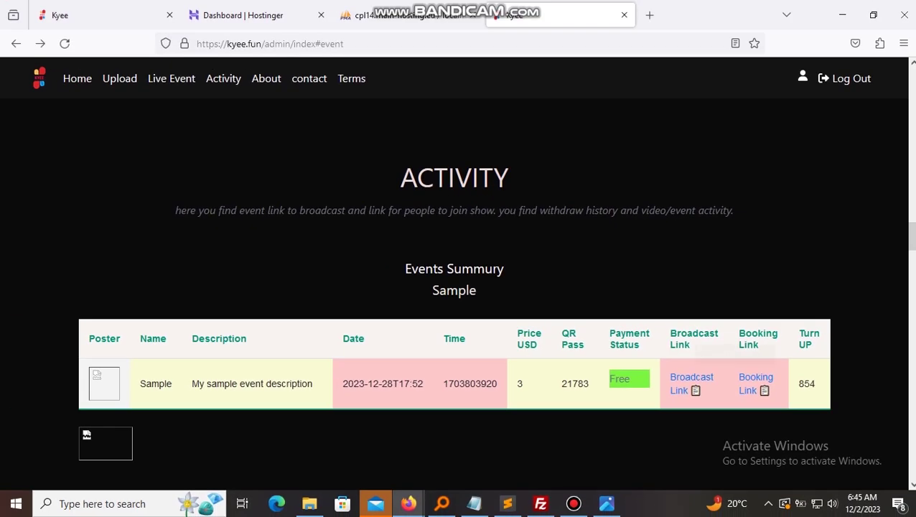
click(696, 390)
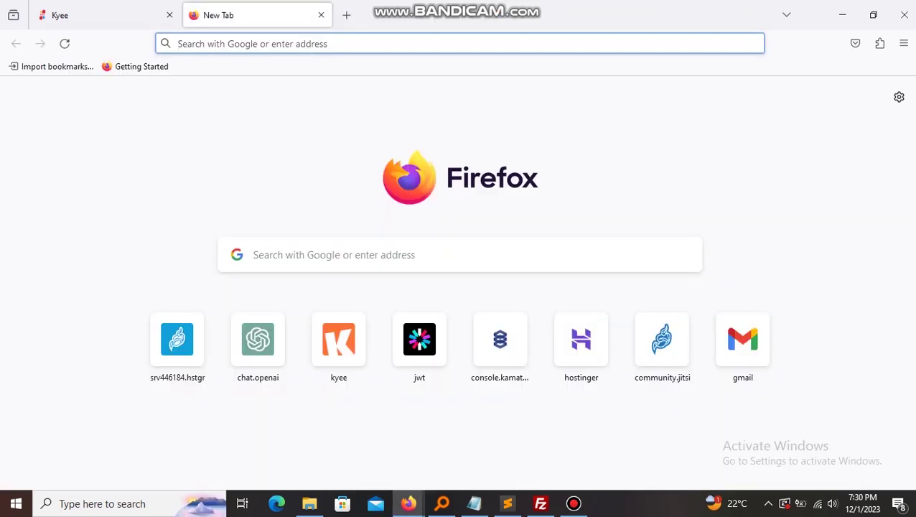
- Load the copied broadcast link in the browser and allow microphone access
key(ctrl+l)
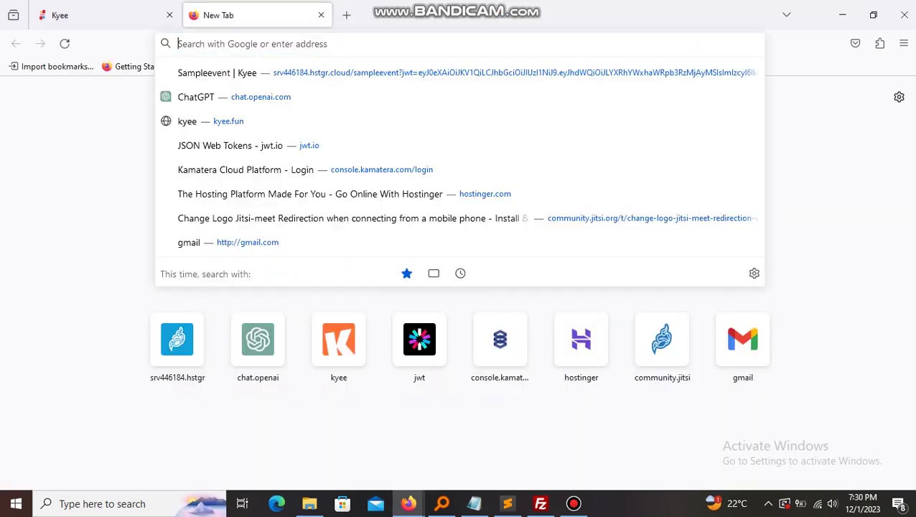
key(ctrl+v)
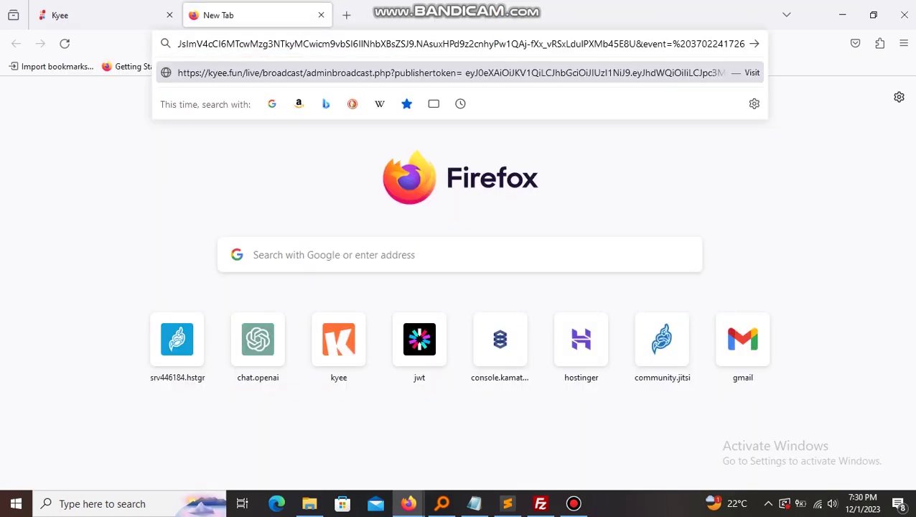
key(Return)
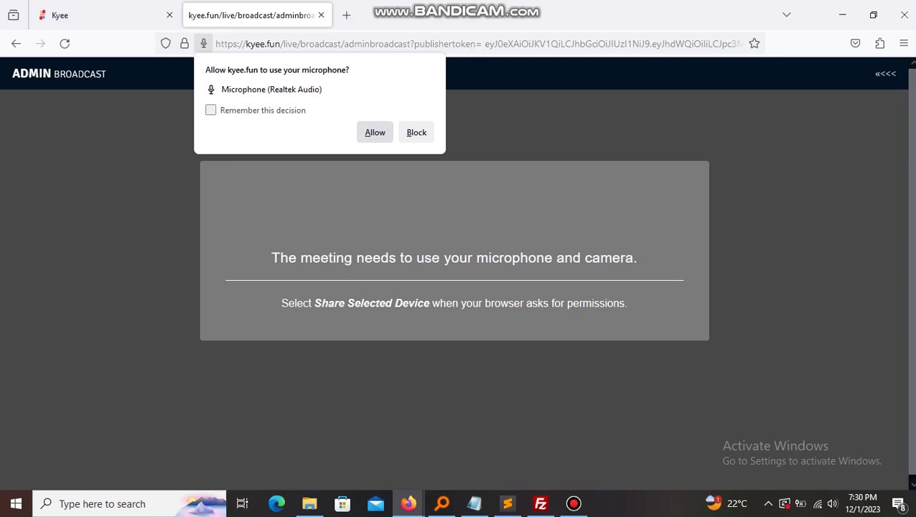
click(375, 132)
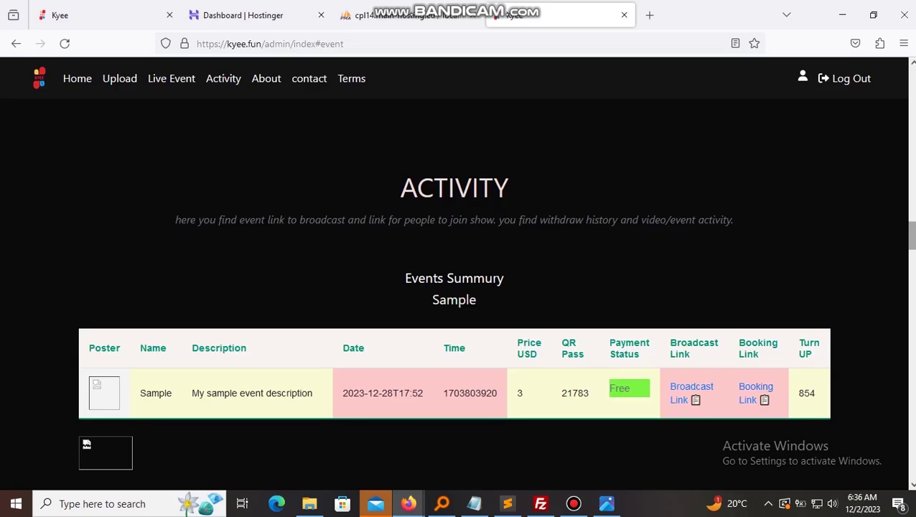
- Choose WITHDRAW and bring the 264.63$ balance and Mobile Money form into view
scroll(458, 287, up, 20)
scroll(458, 287, up, 4)
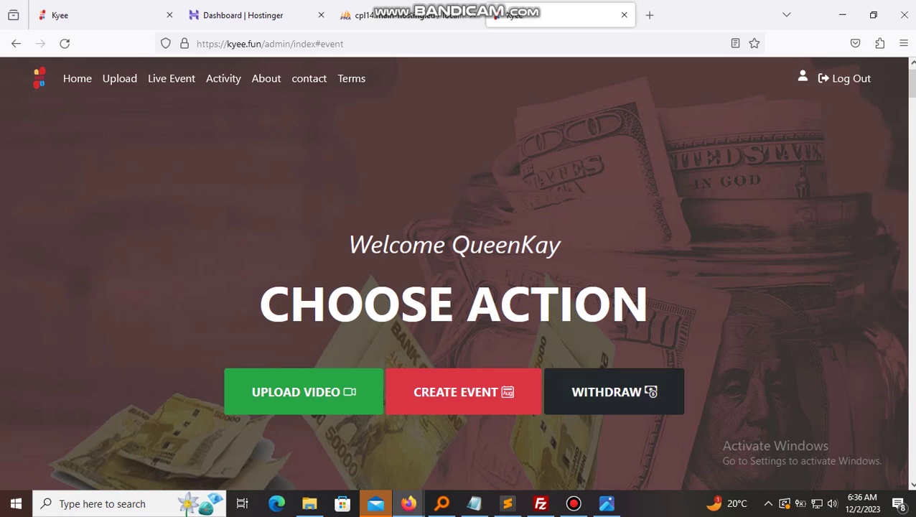
click(614, 391)
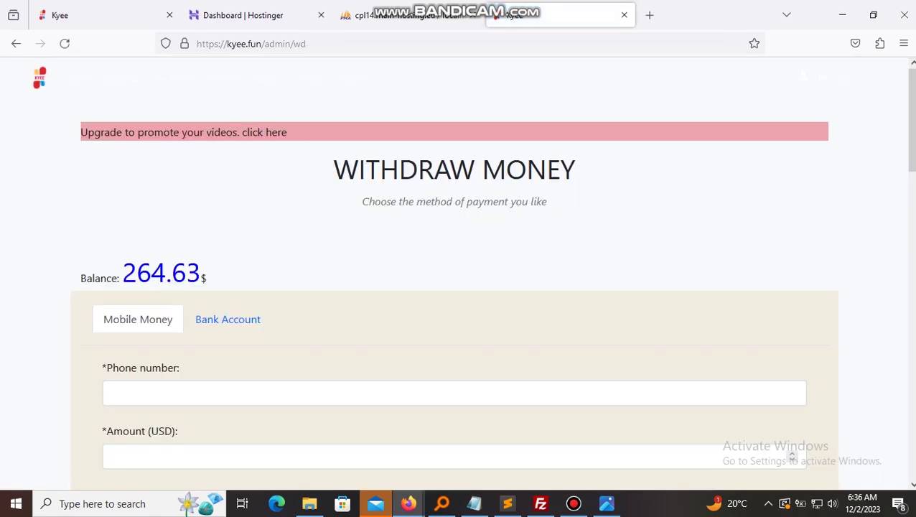
scroll(491, 279, down, 2)
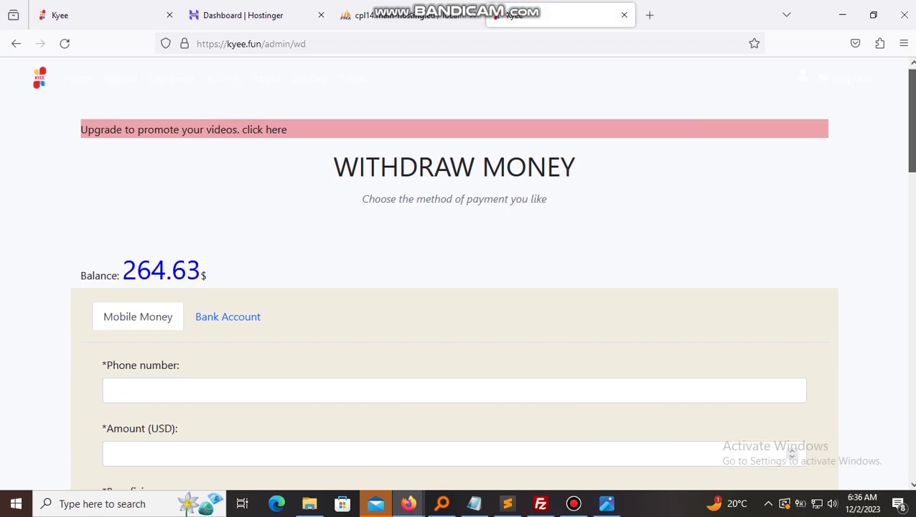
scroll(492, 287, up, 1)
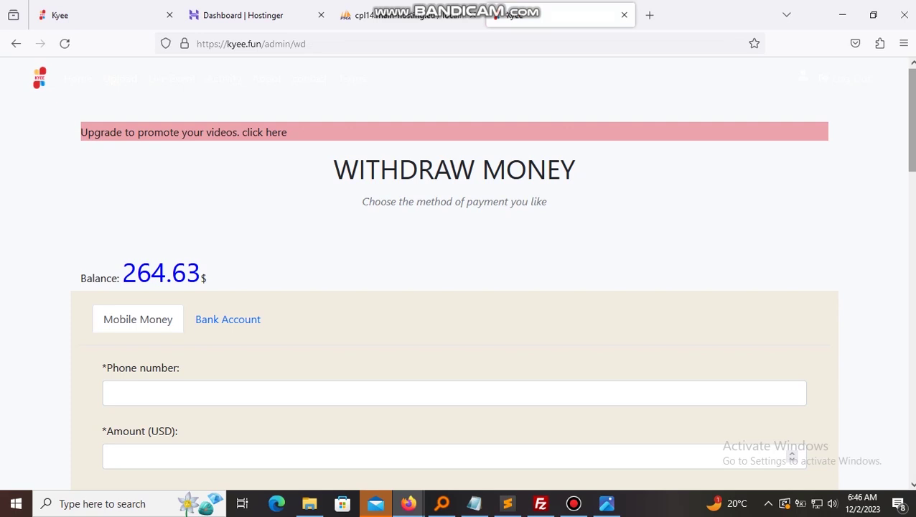
scroll(458, 288, down, 2)
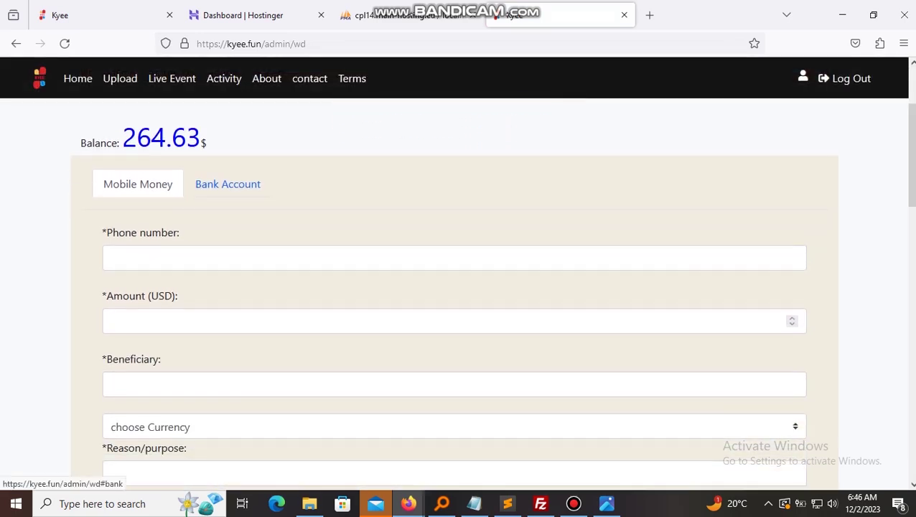
- Enter the mobile money phone number, amount 60, and the beneficiary's registered name
click(222, 258)
text(2567)
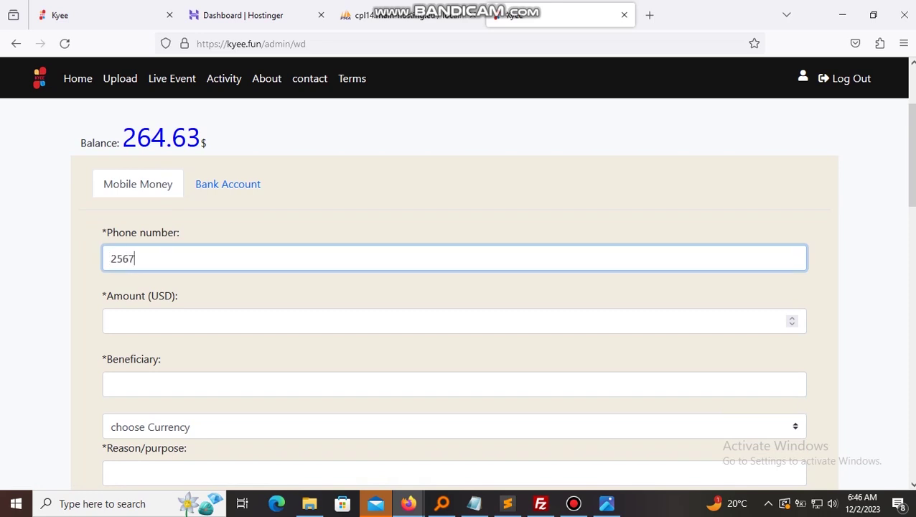
text(.........)
click(112, 321)
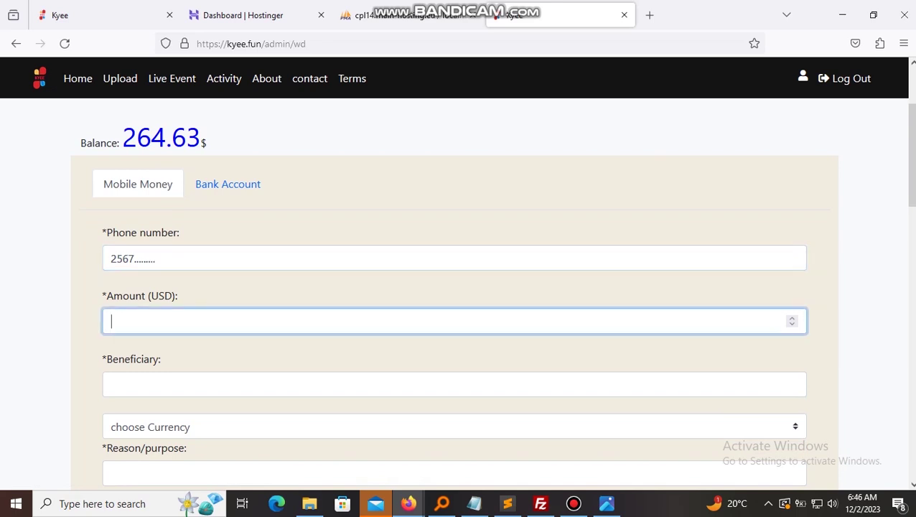
text(60)
click(111, 384)
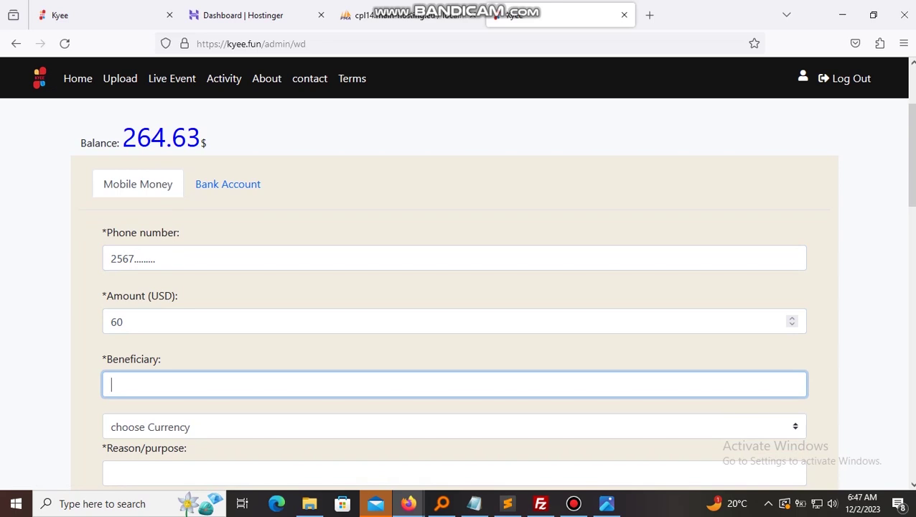
text(registered name)
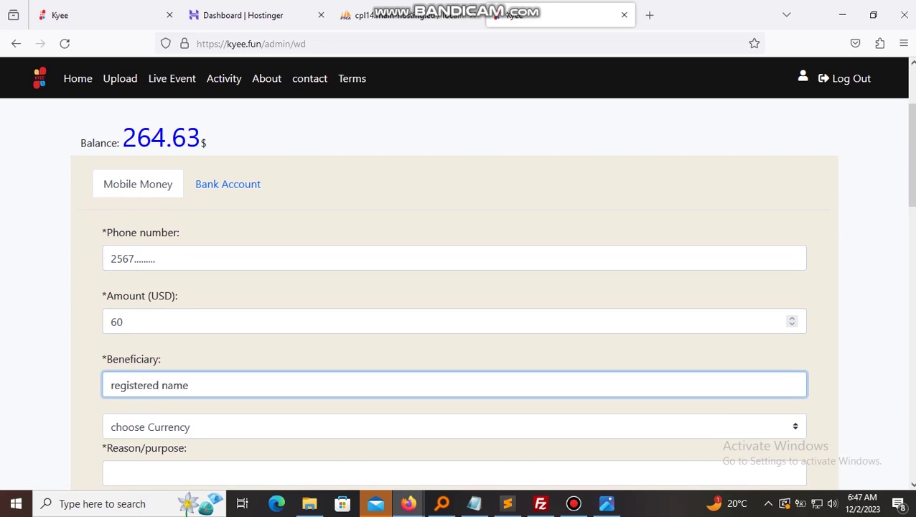
- Choose UGX as payout currency, give 'your purpose' as reason, and submit the withdrawal
click(454, 427)
click(119, 92)
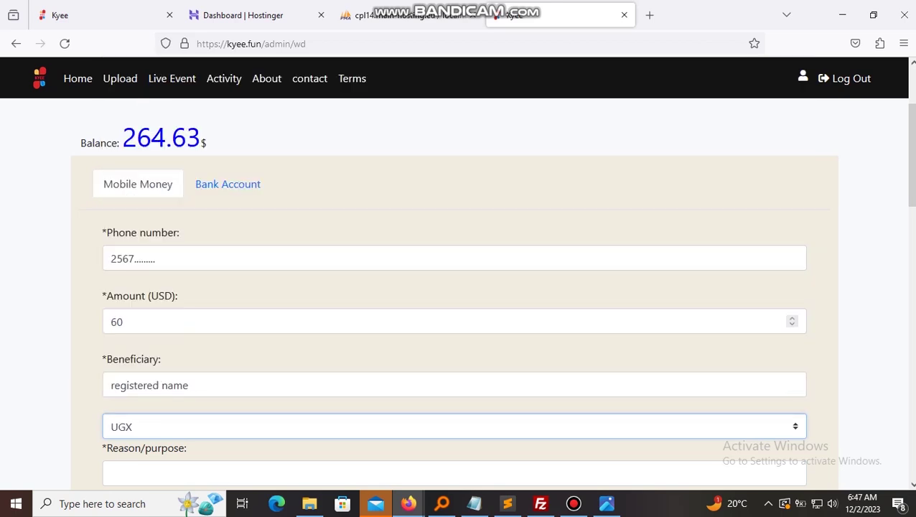
scroll(186, 310, down, 3)
key(Tab)
text(your p)
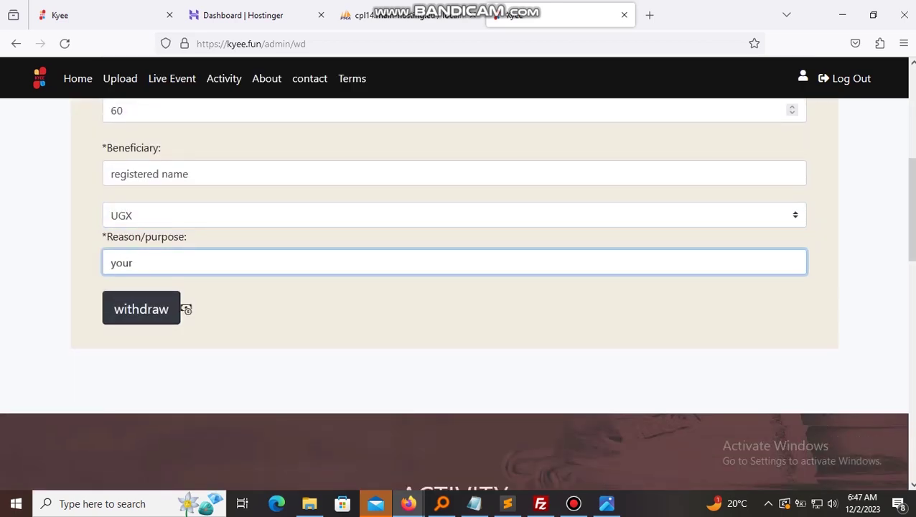
text(urpose)
click(173, 309)
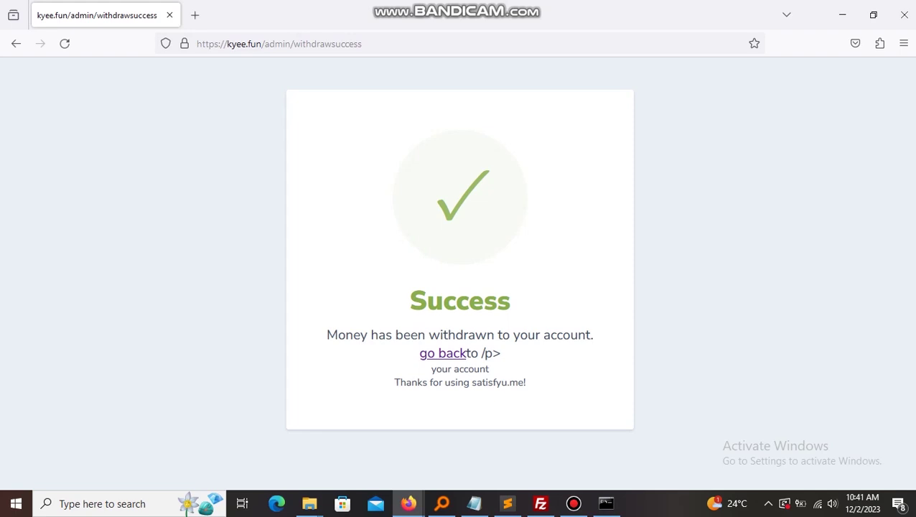
- Leave the Success page and return to the admin dashboard
drag(410, 300, 493, 354)
click(492, 354)
click(443, 353)
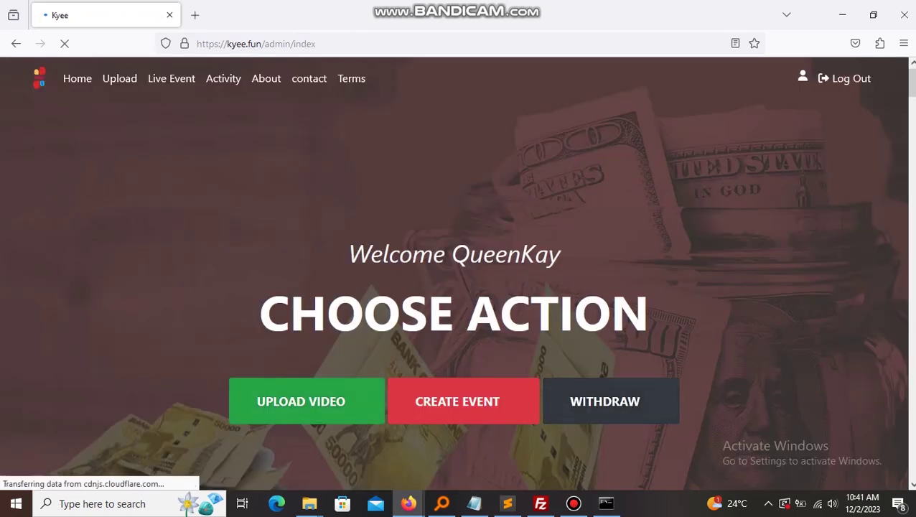
- Scroll to Withdraw History and highlight the latest 20$ entry's time and amount
scroll(458, 287, down, 1)
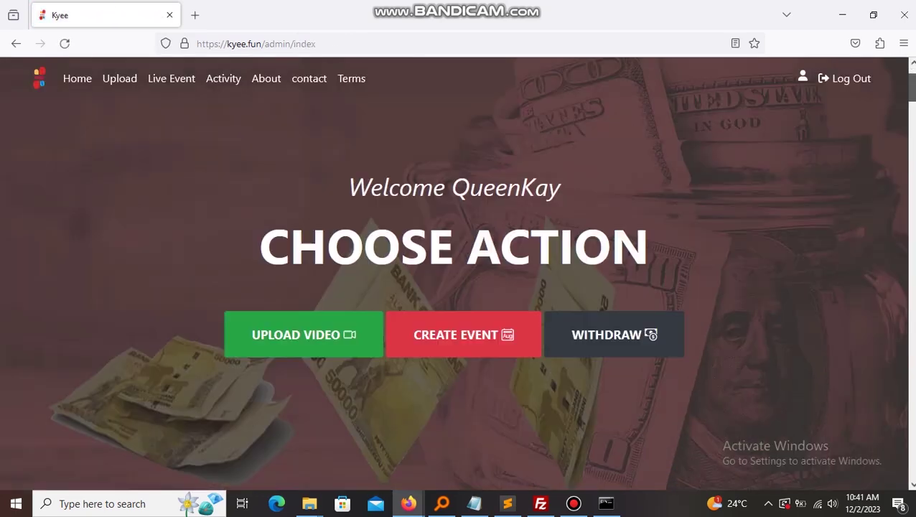
scroll(458, 287, down, 5)
scroll(458, 287, down, 5)
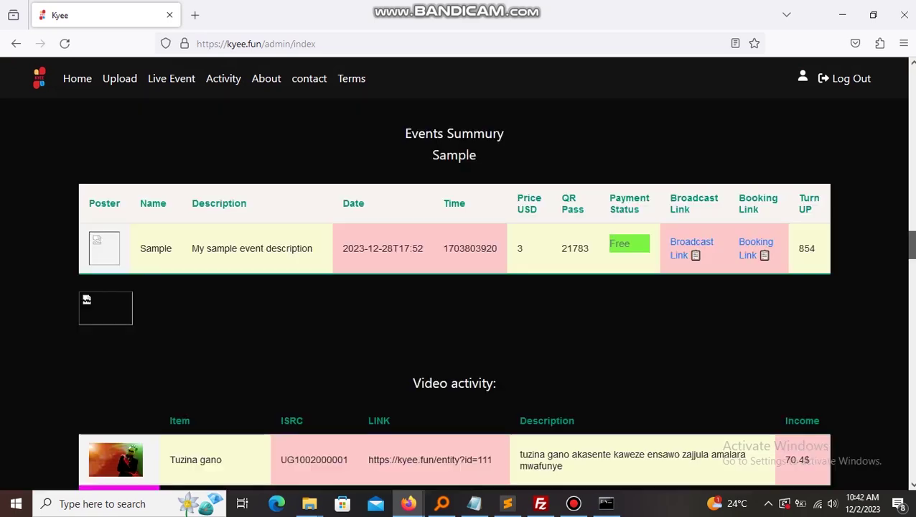
scroll(458, 287, down, 3)
scroll(457, 287, down, 8)
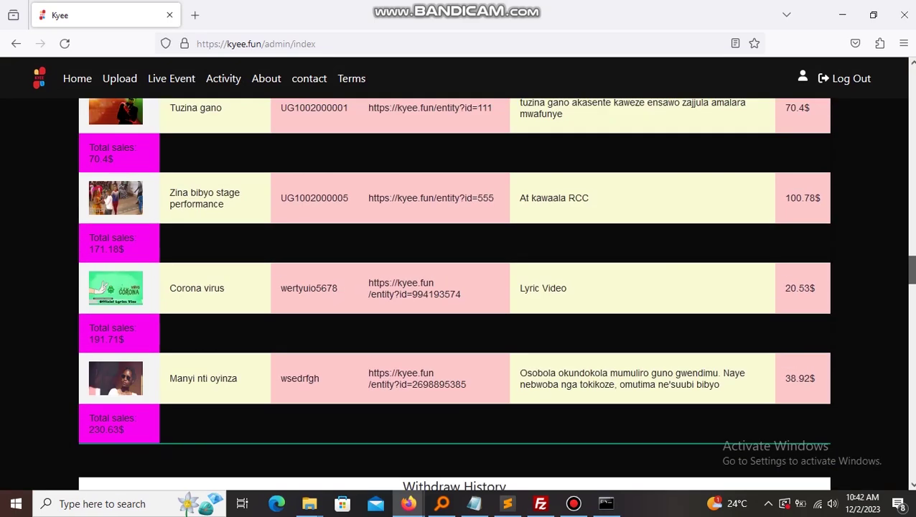
drag(414, 246, 88, 247)
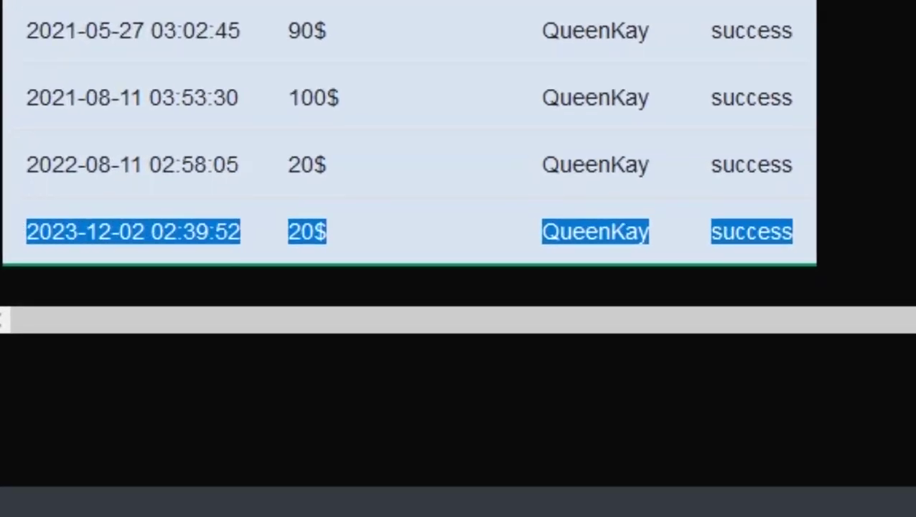
drag(326, 231, 184, 232)
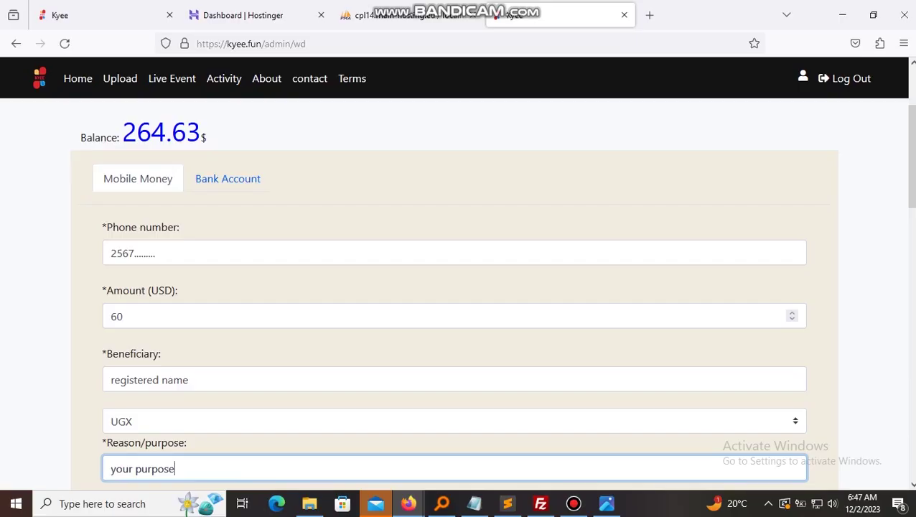
- On the Bank Account form, enter bank name 'Eco bank' and BIC 'your bic'
click(228, 179)
key(Tab)
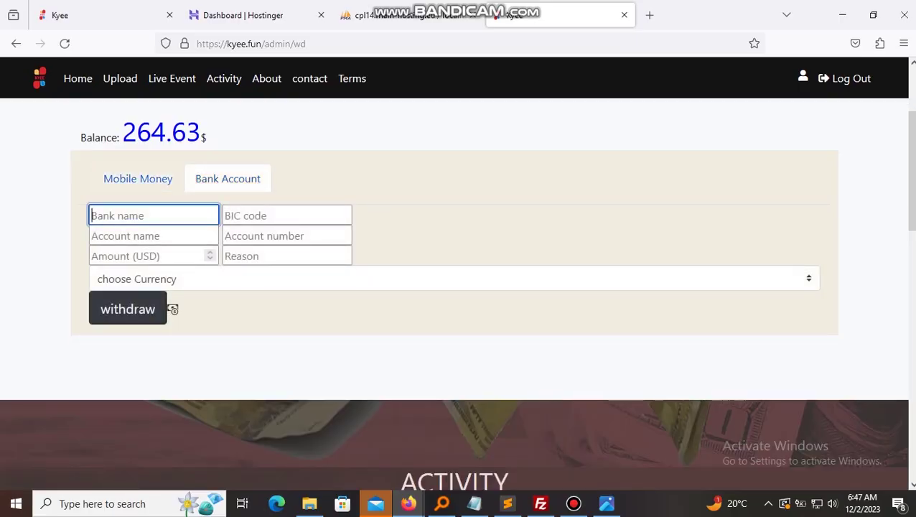
text(Bank of Africa)
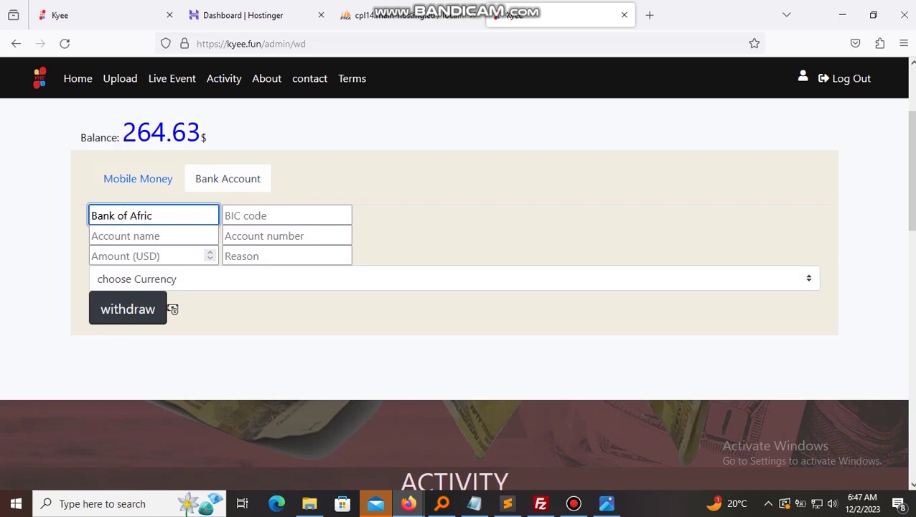
key(ctrl+BackSpace)
key(ctrl+BackSpace)
key(ctrl+BackSpace)
text(Eco bank)
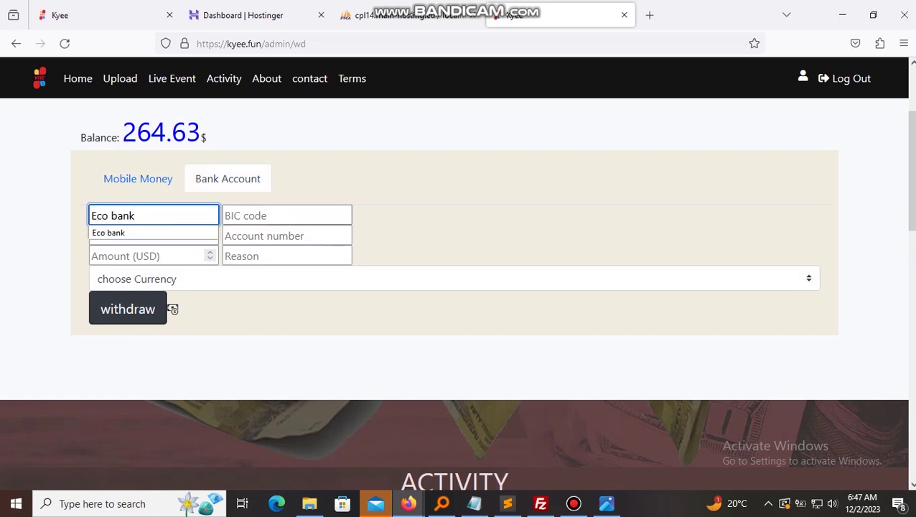
key(Tab)
text(yo)
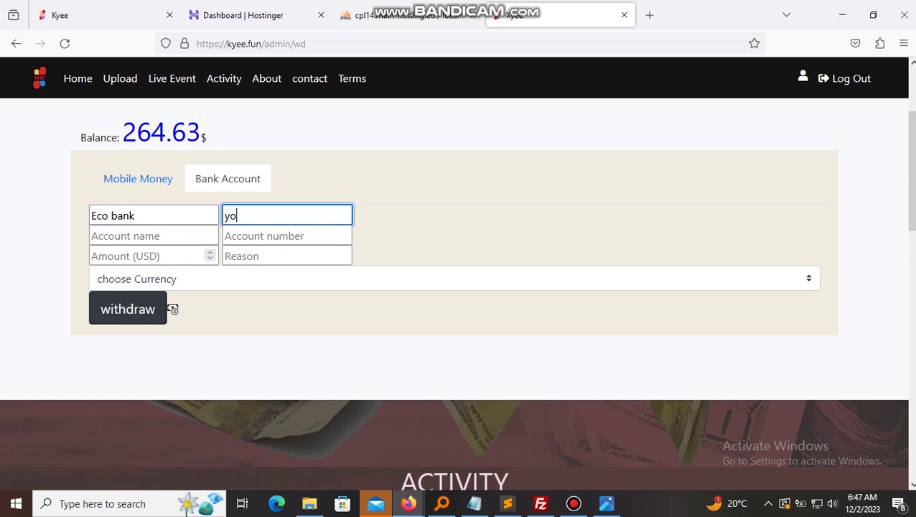
text(ur bic)
- Fill in the account holder's name, amount 200, and the bank account number
key(Tab)
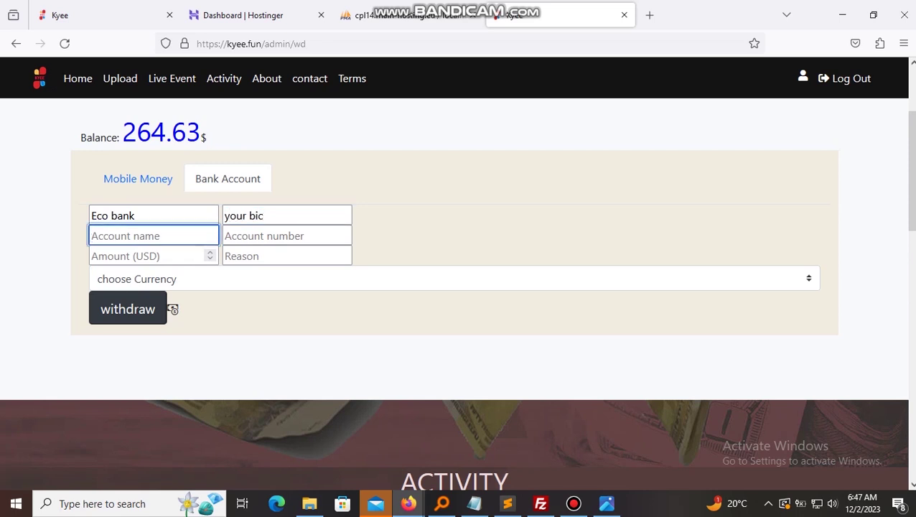
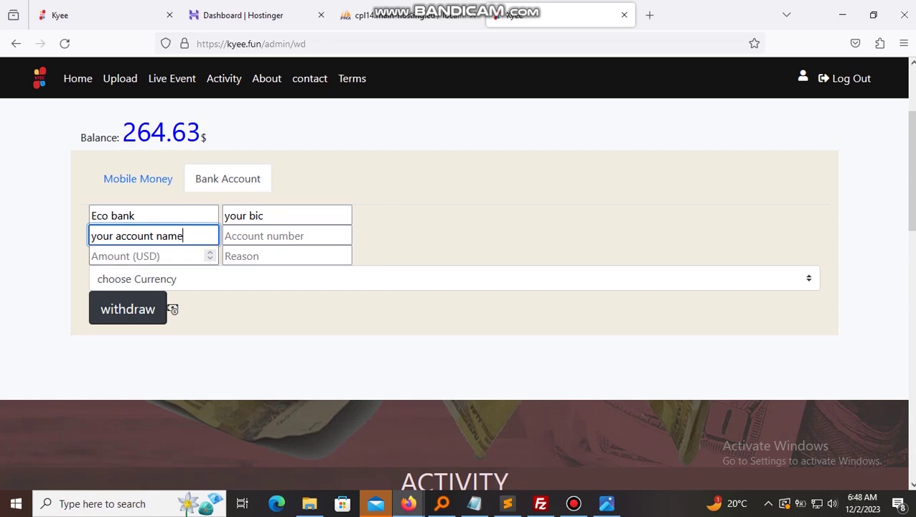
key(shift+Left)
key(shift+Left)
key(shift+Left)
key(shift+Left)
key(shift+Left)
key(shift+Left)
key(shift+Left)
key(shift+Left)
key(shift+Left)
key(shift+Left)
key(shift+Left)
key(shift+Left)
key(shift+Left)
key(shift+Left)
key(shift+Left)
key(shift+Left)
key(shift+Left)
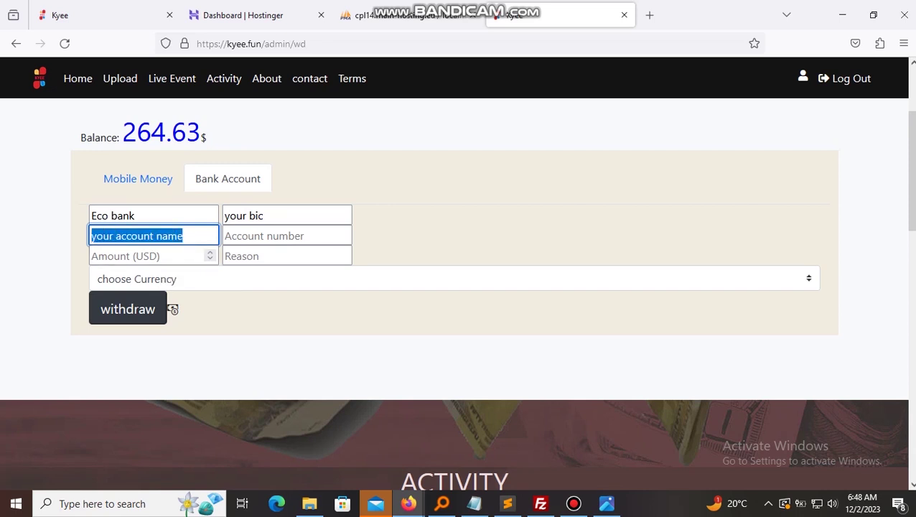
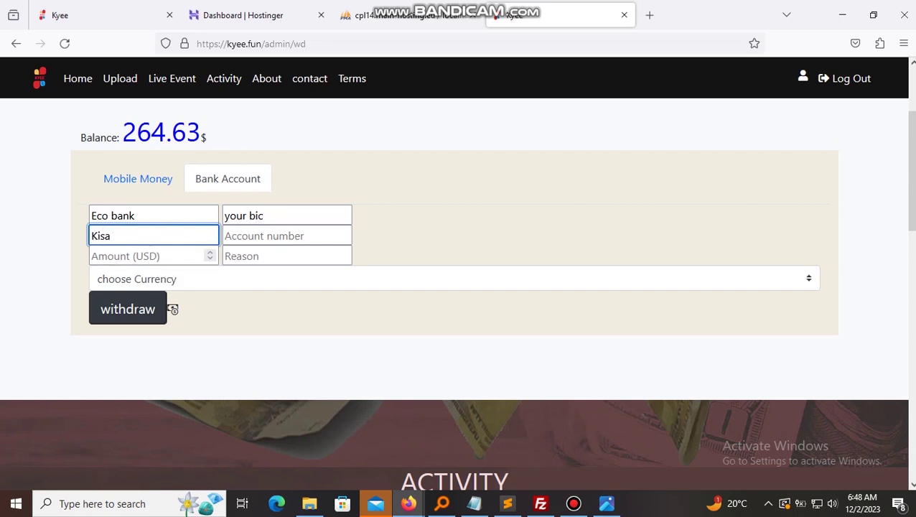
key(shift+Left)
key(Tab)
key(Tab)
- Give 'your reason' as the reason, choose UGX currency, and submit the bank withdrawal
key(Tab)
text(your res)
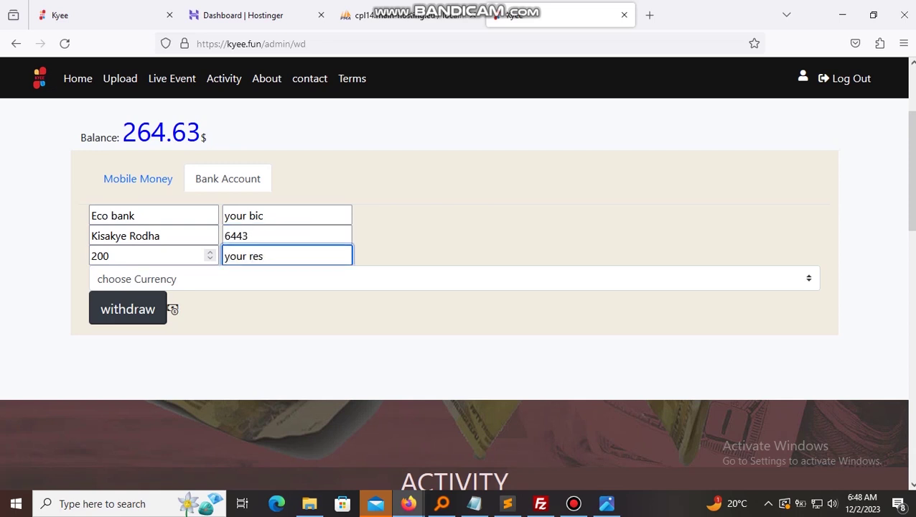
key(BackSpace)
text(ason)
key(Tab)
key(alt+Down)
key(Down)
key(Return)
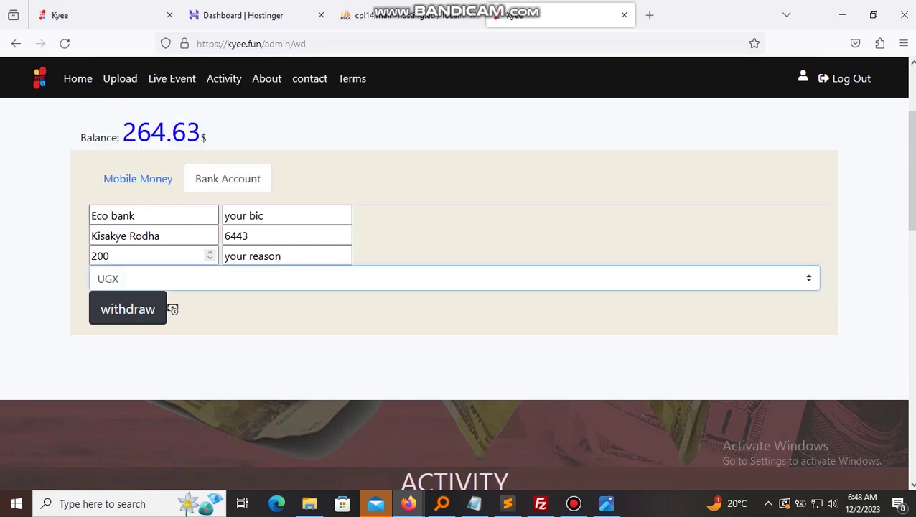
click(165, 308)
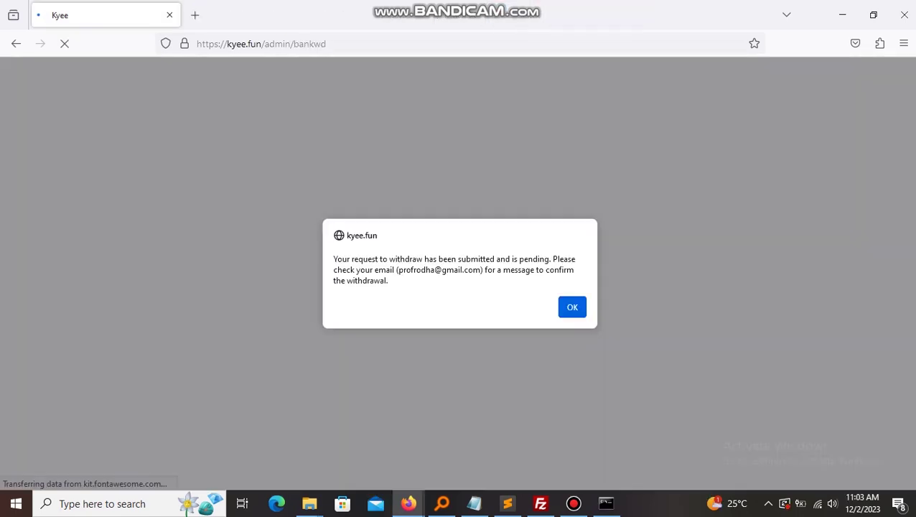